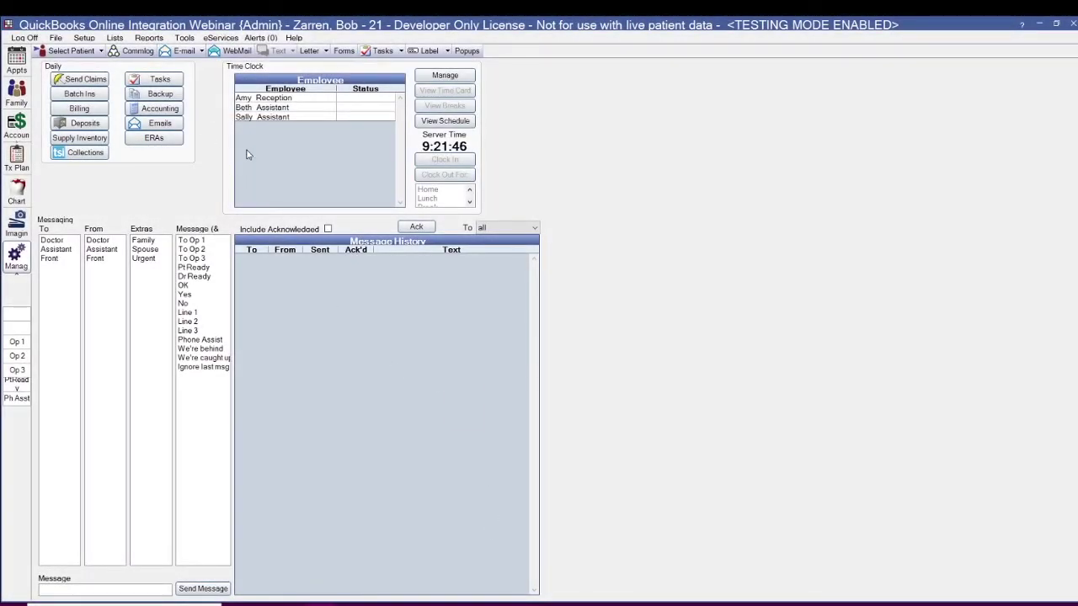
Open the QuickBooks Online entry from the Setup menu's Program Links list
left_click(84, 38)
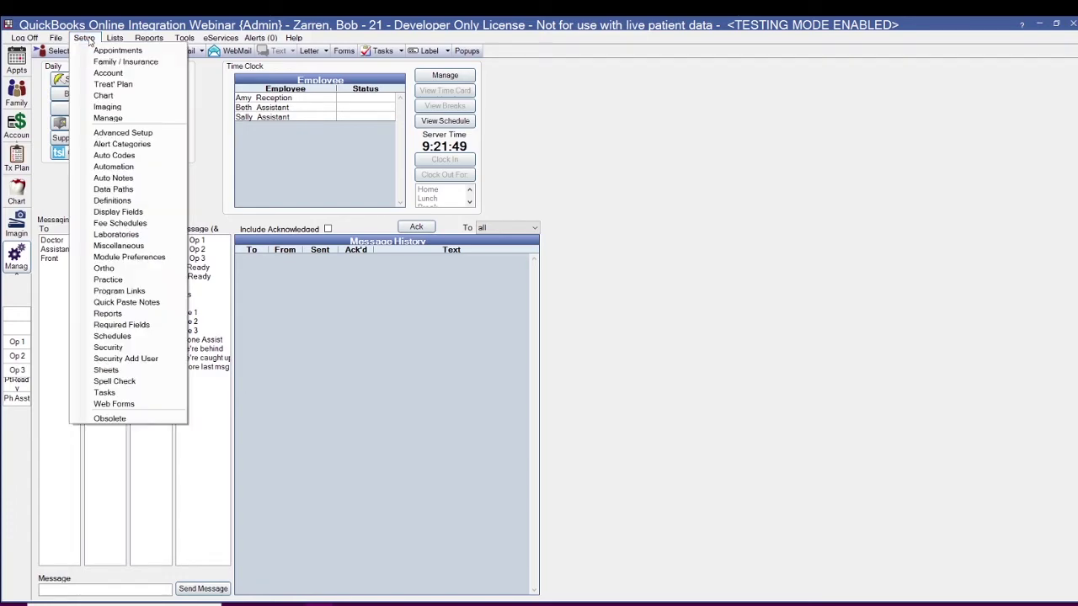
left_click(144, 294)
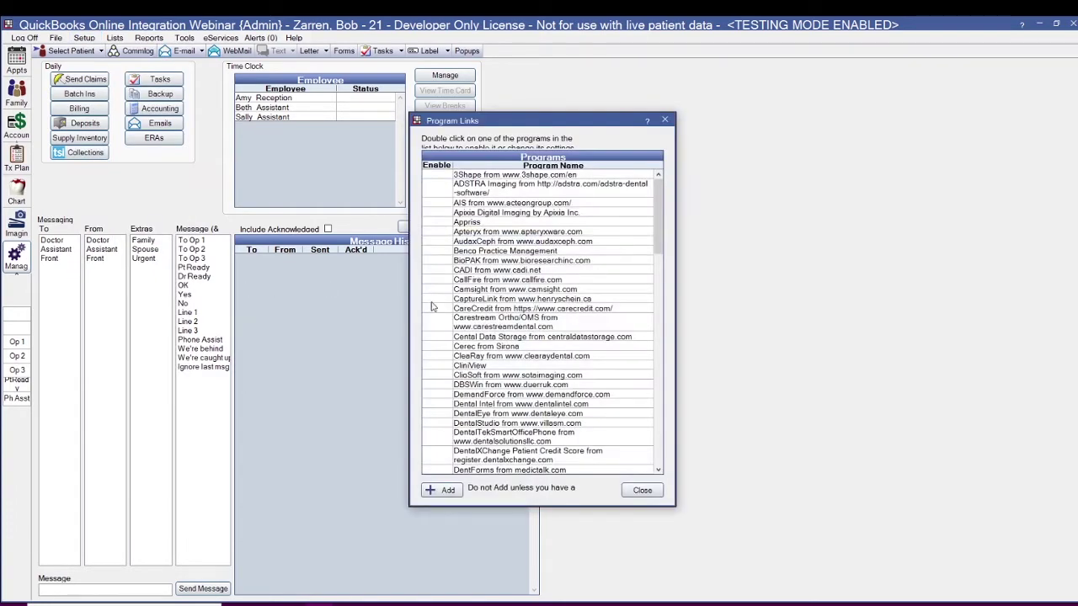
left_click_drag(661, 245, 662, 421)
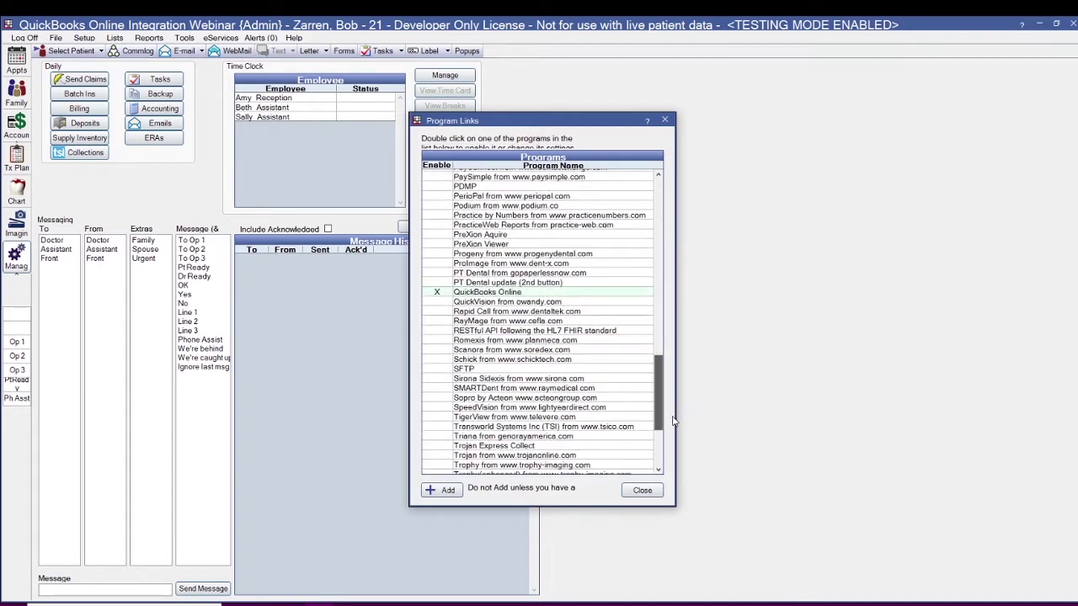
left_click(532, 295)
double_click(532, 294)
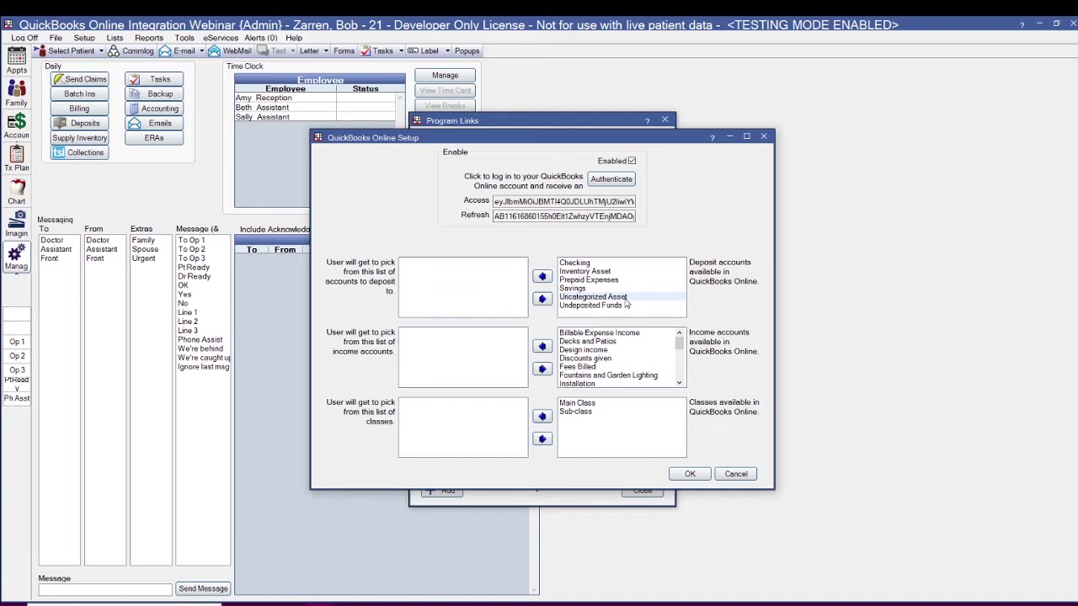
left_click(587, 265)
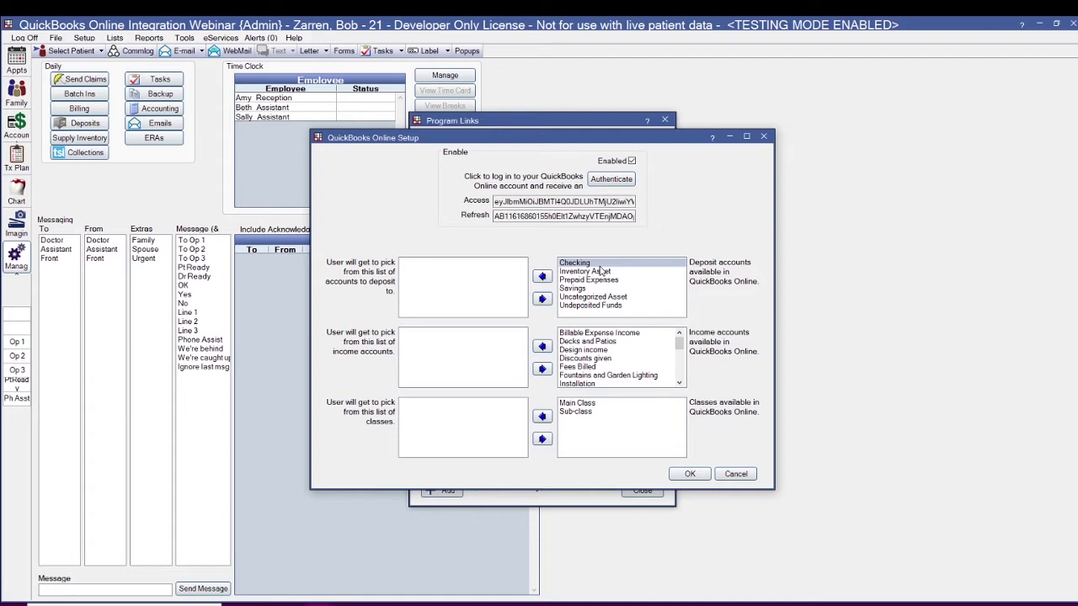
Add Checking and Savings to the offered deposit accounts
left_click(544, 278)
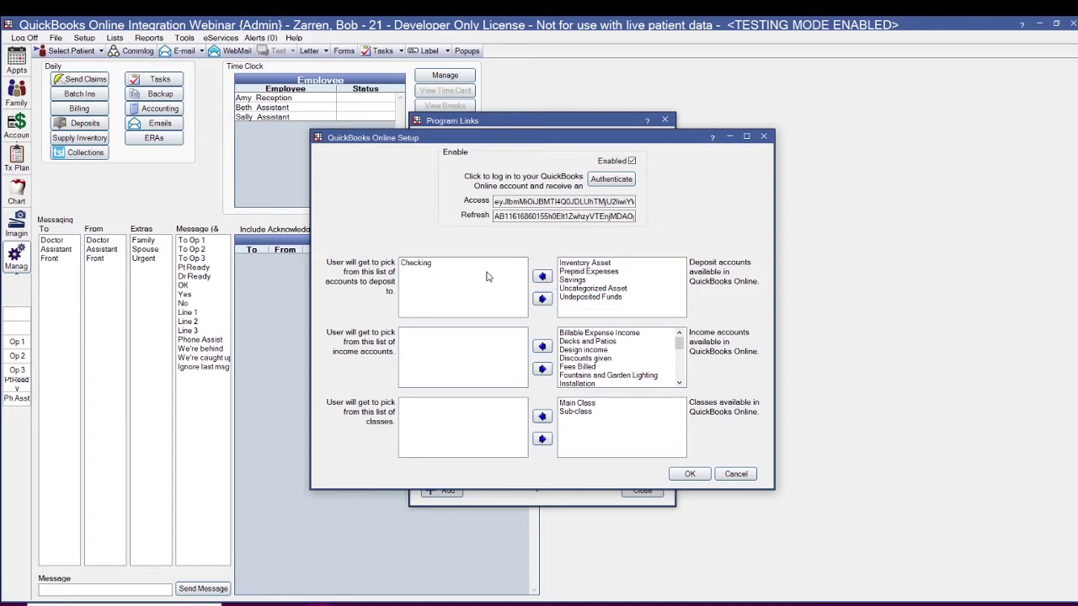
left_click(574, 283)
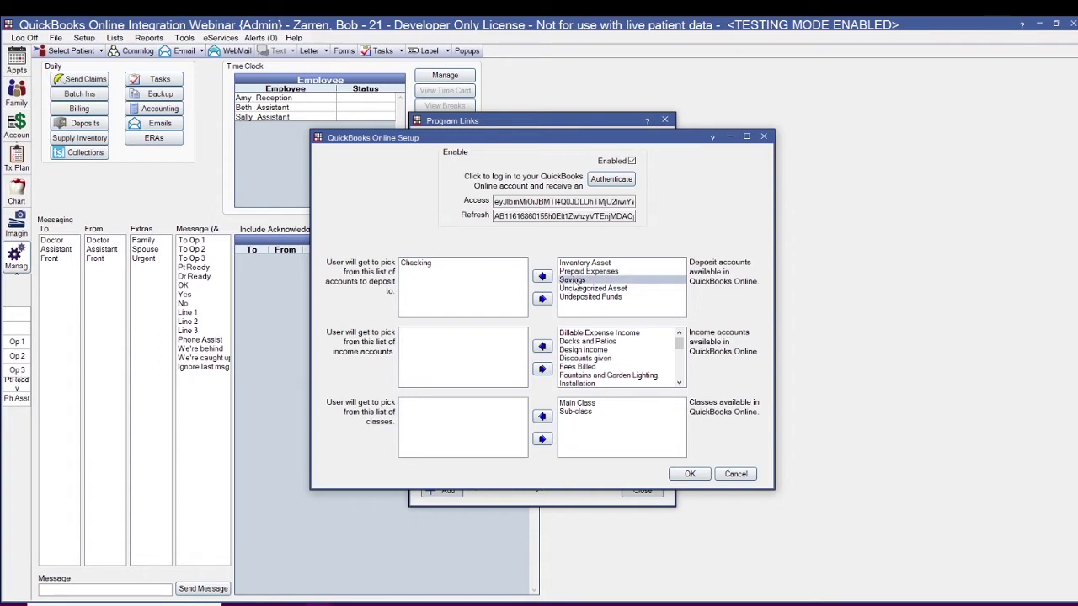
left_click(544, 279)
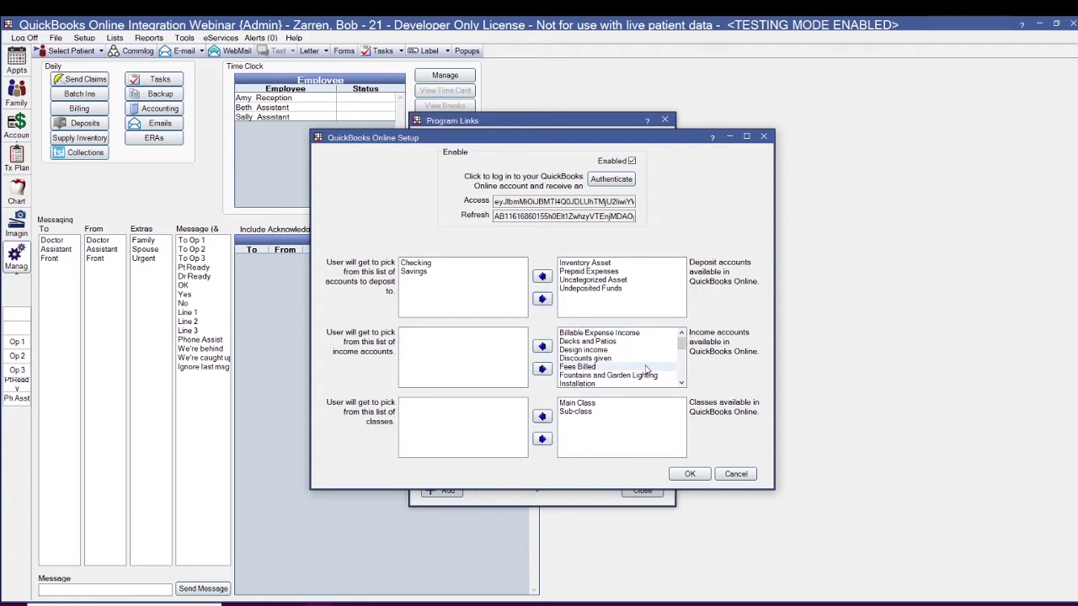
Add Fees Billed and Billable Expense Income as income accounts, then select Main Class
left_click(615, 367)
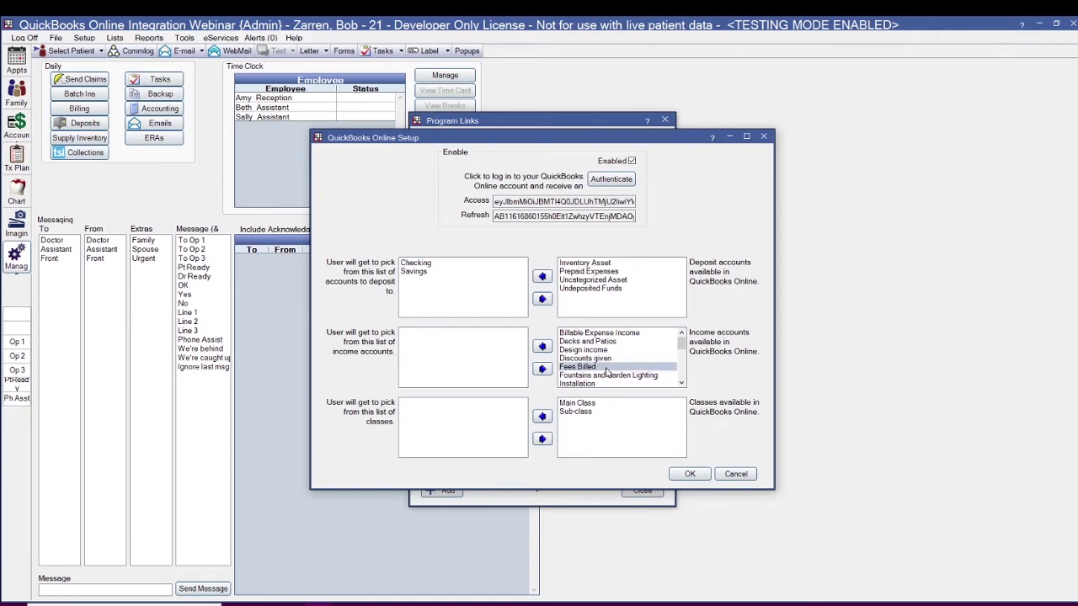
left_click(544, 348)
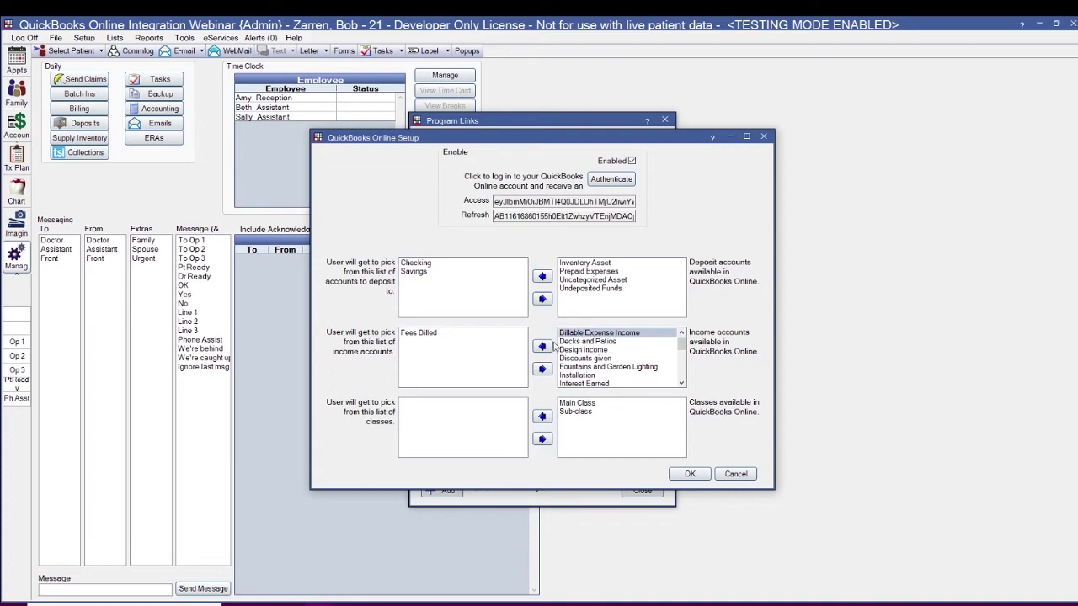
left_click(544, 348)
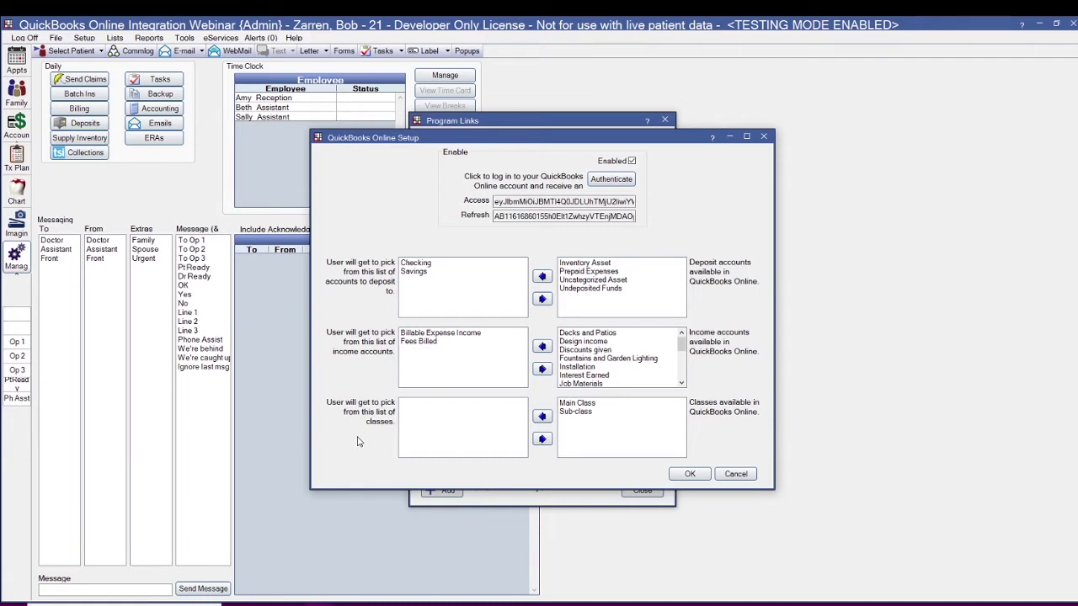
left_click(567, 406)
Add Main Class to the offered classes, save the QuickBooks Online setup and close Program Links
left_click(543, 418)
left_click(578, 411)
left_click(690, 475)
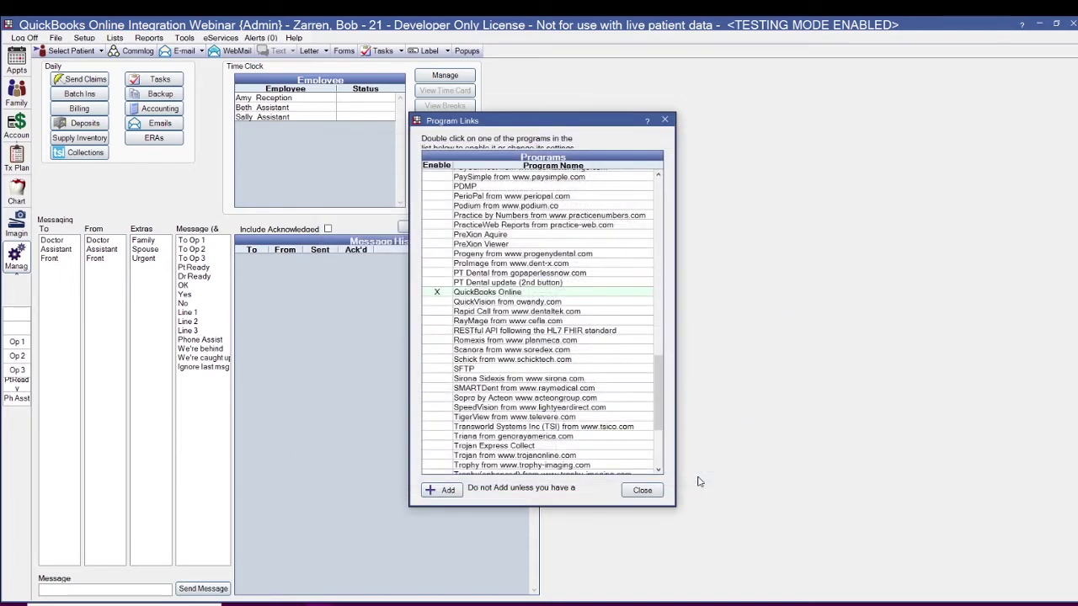
left_click(644, 492)
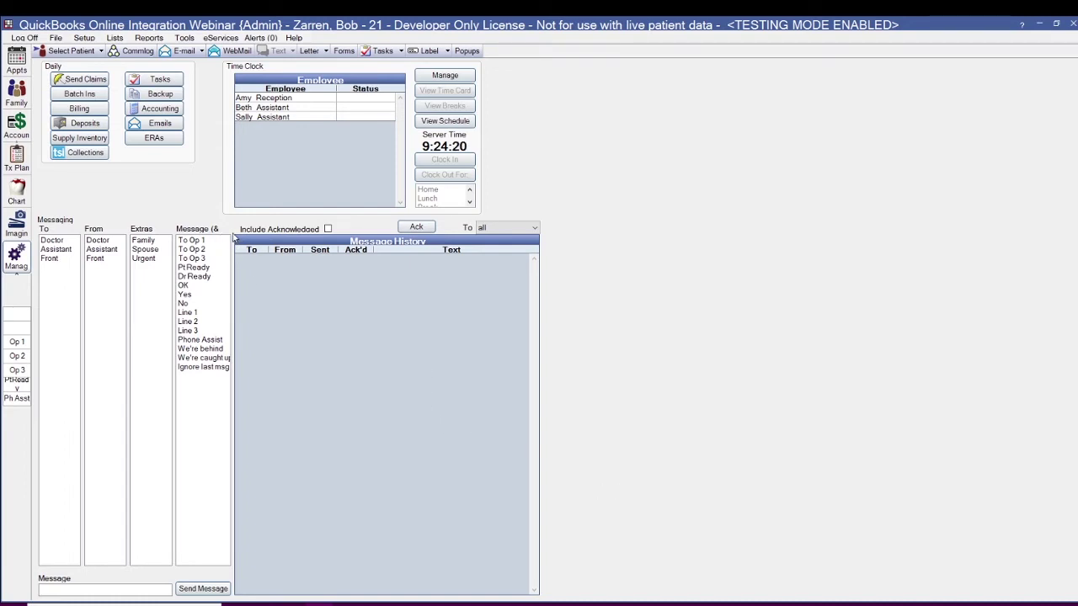
Start a new deposit slip from the Manage module's Deposits list
left_click(83, 125)
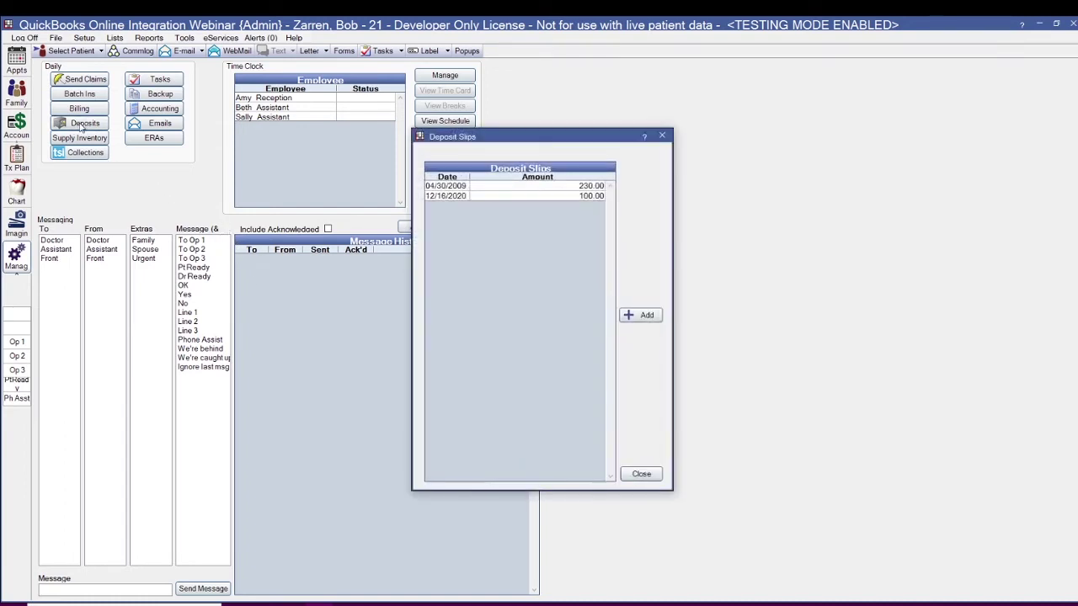
left_click(647, 316)
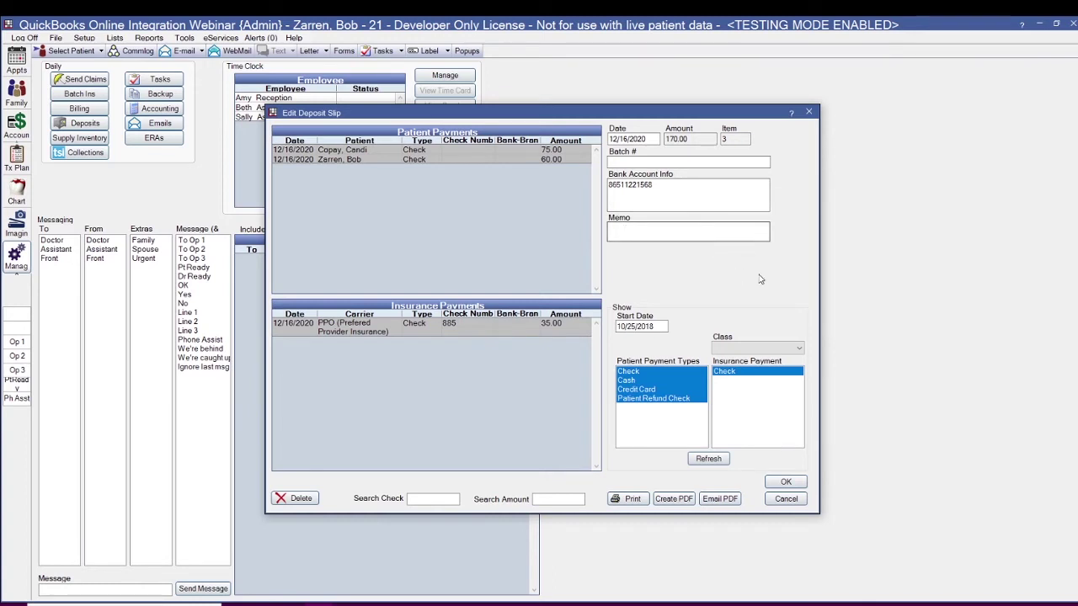
Set the new deposit slip's class to Main Class and save it
left_click(798, 352)
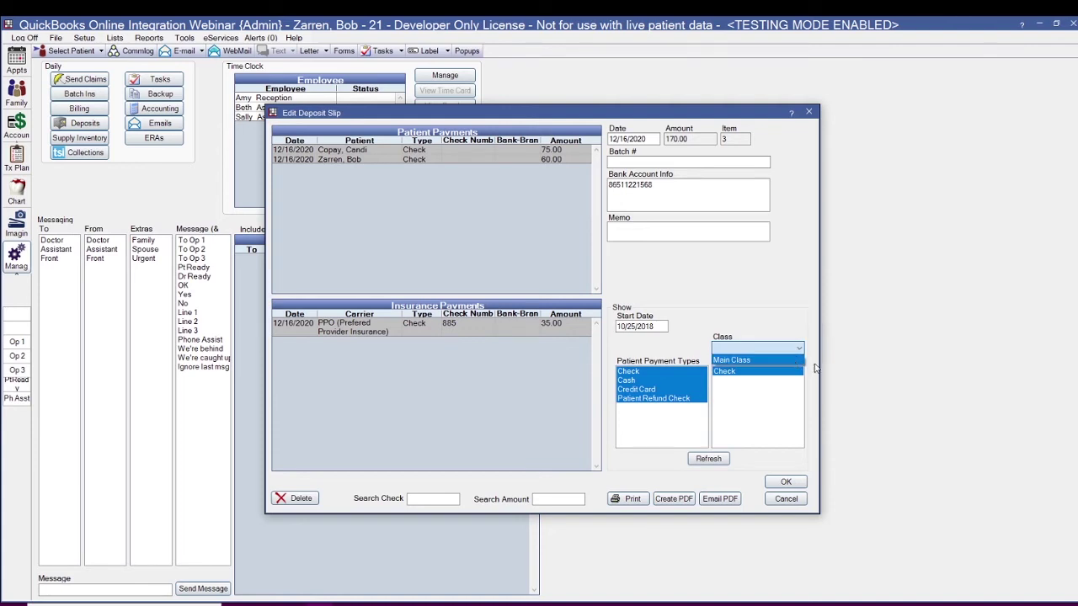
left_click(774, 361)
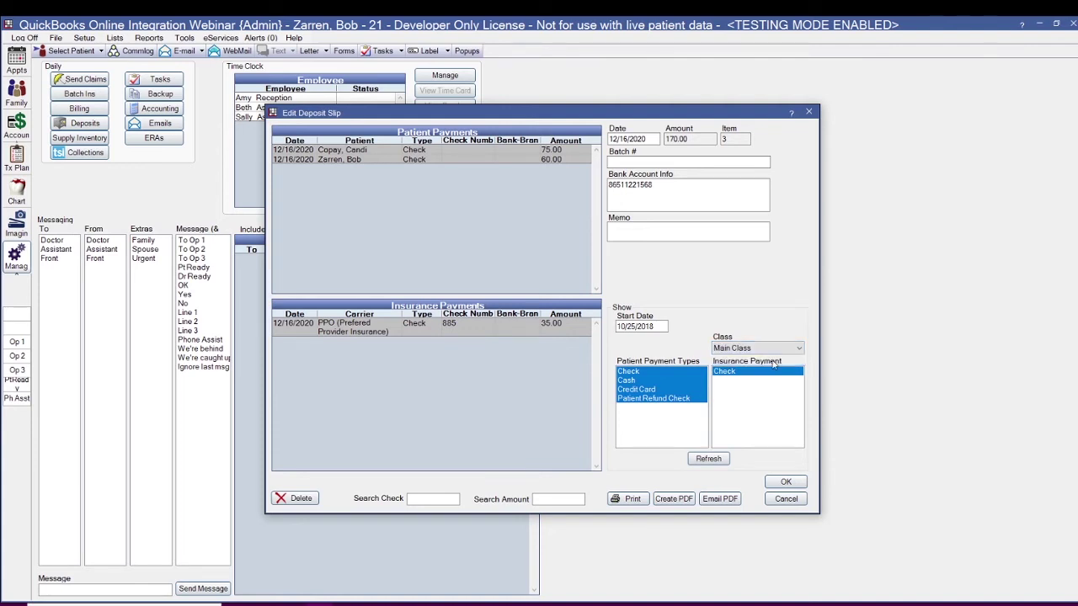
left_click(786, 483)
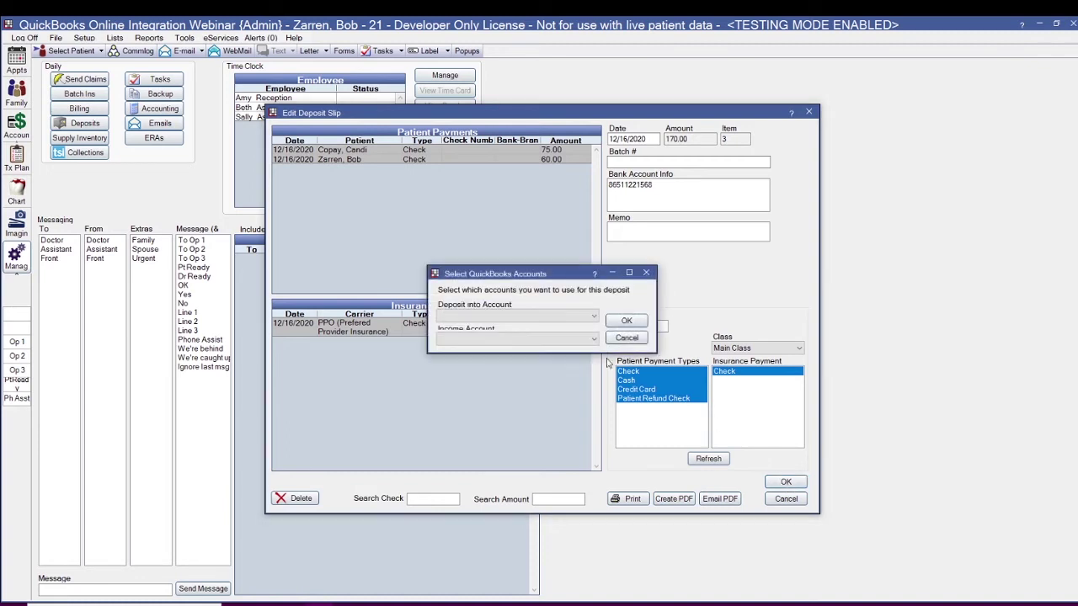
Send the 170.00 deposit into Checking with Fees Billed as the income account
left_click(595, 320)
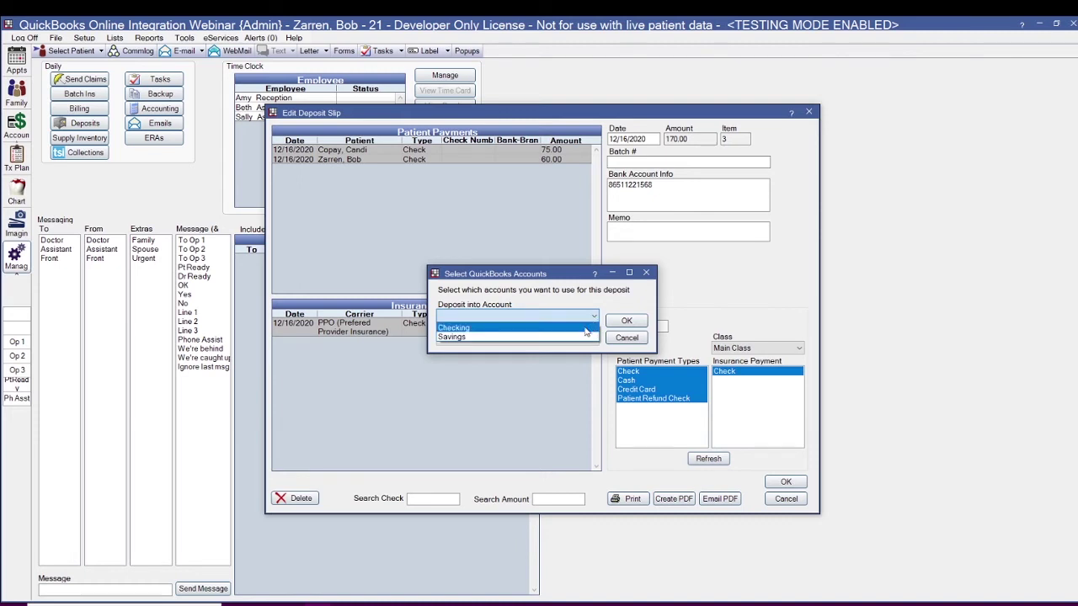
left_click(584, 328)
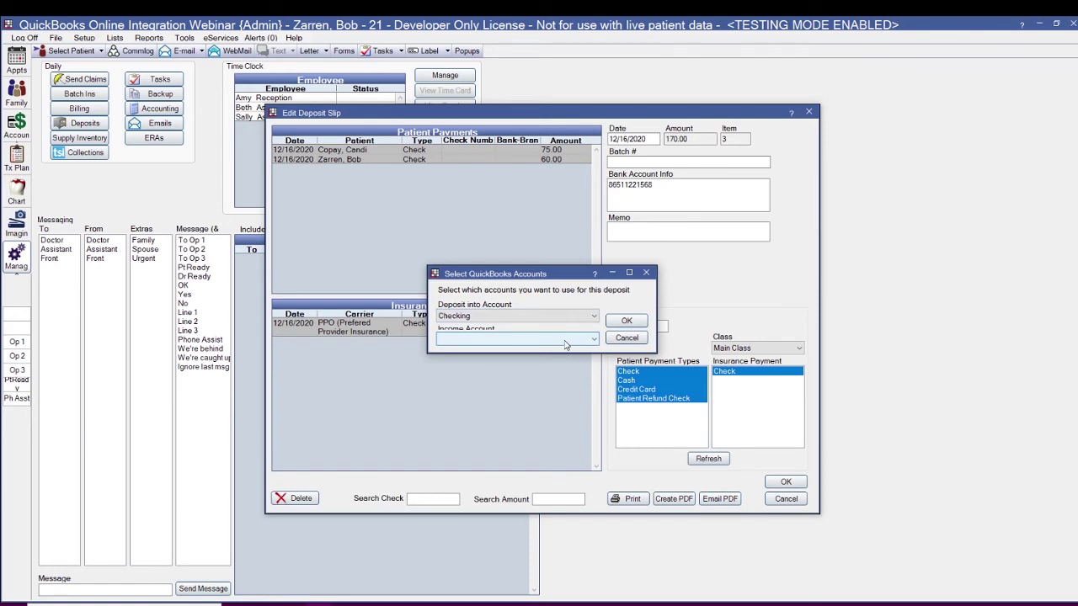
left_click(565, 340)
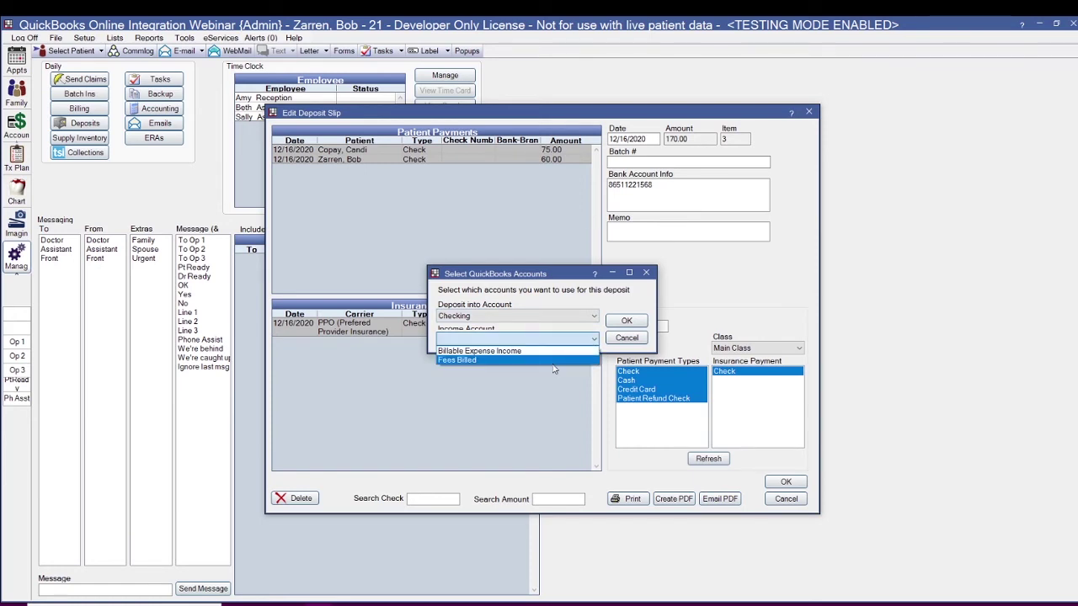
left_click(554, 361)
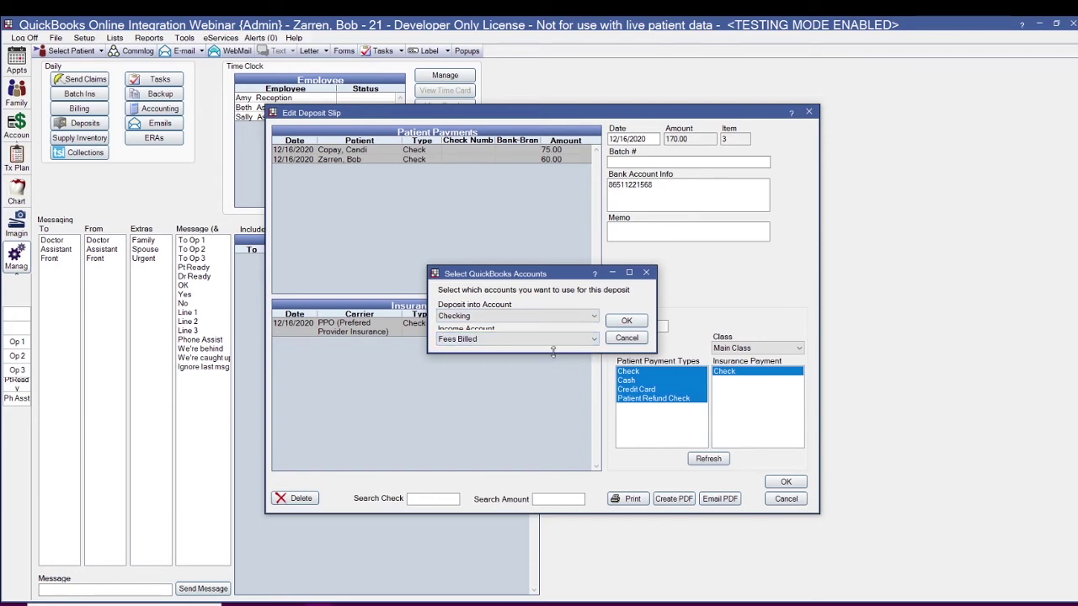
left_click(627, 323)
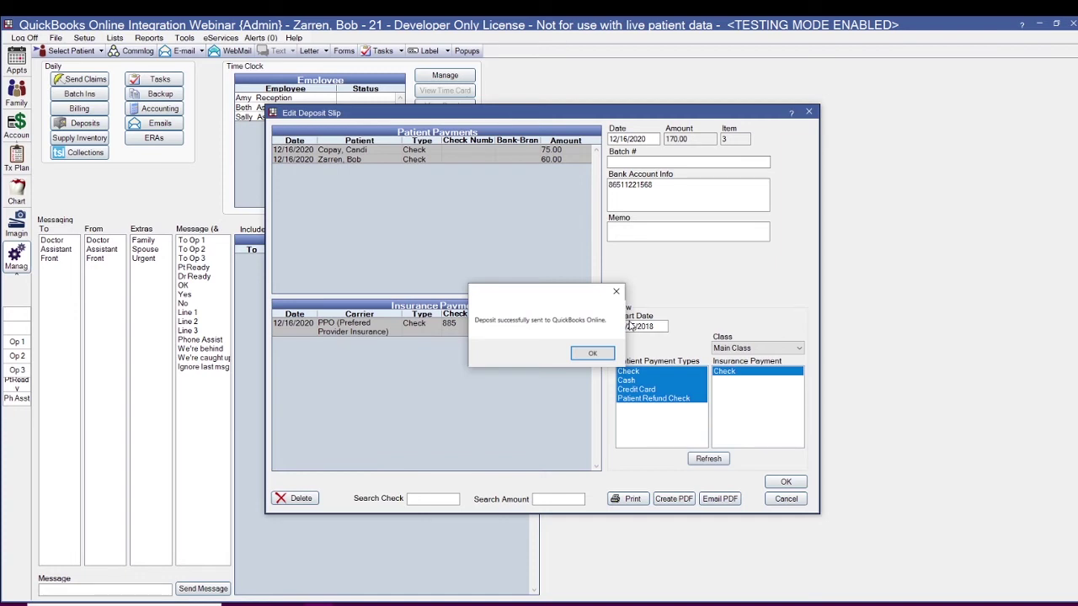
left_click(592, 354)
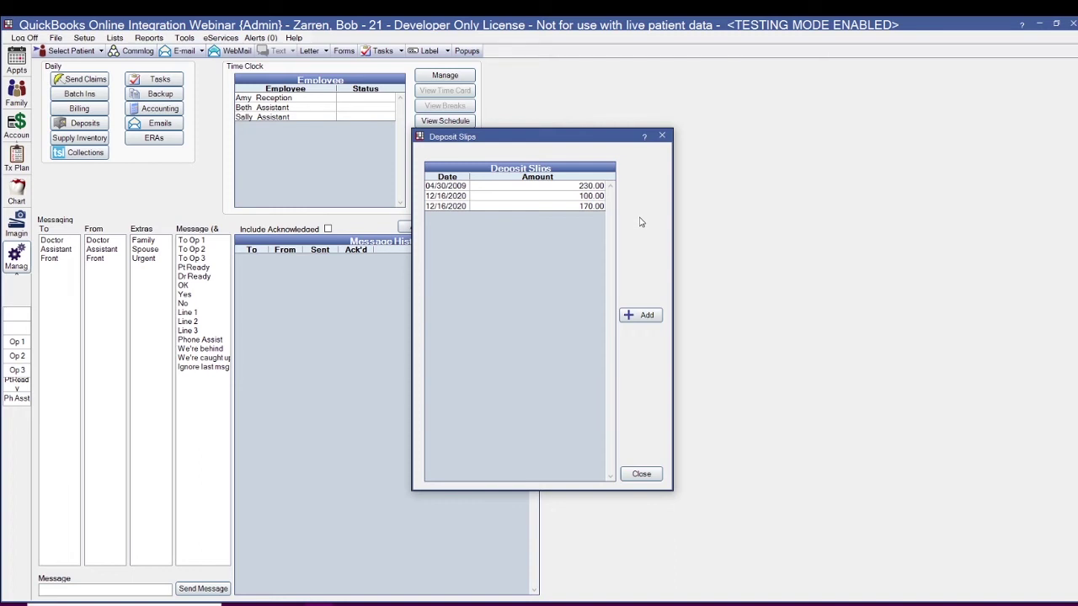
Open the 12/16/2020 100.00 slip, set class Main Class, and confirm re-sending to QuickBooks Online
left_click(569, 198)
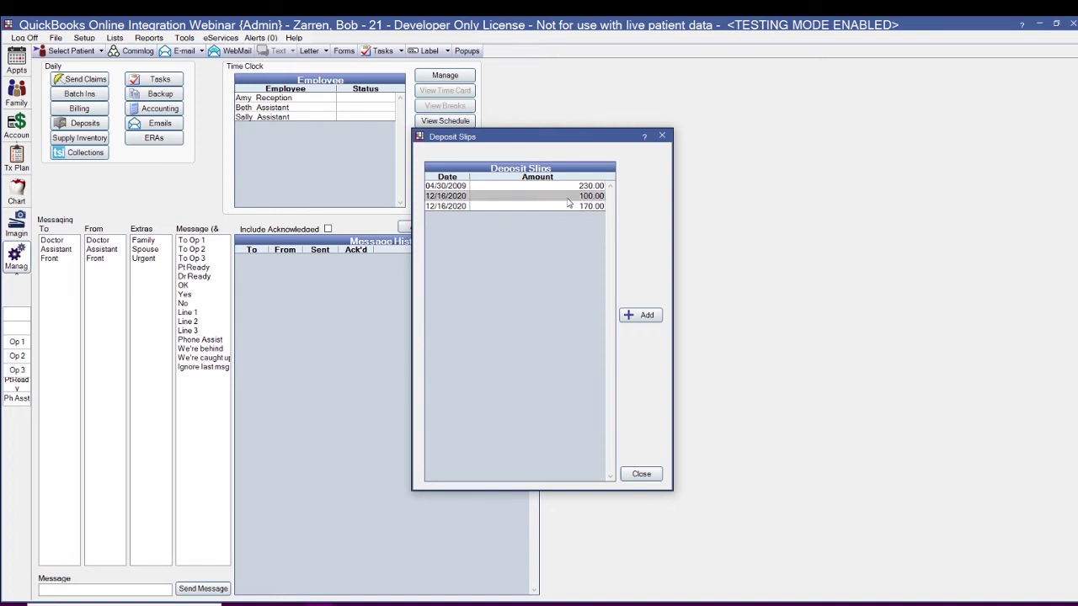
double_click(544, 202)
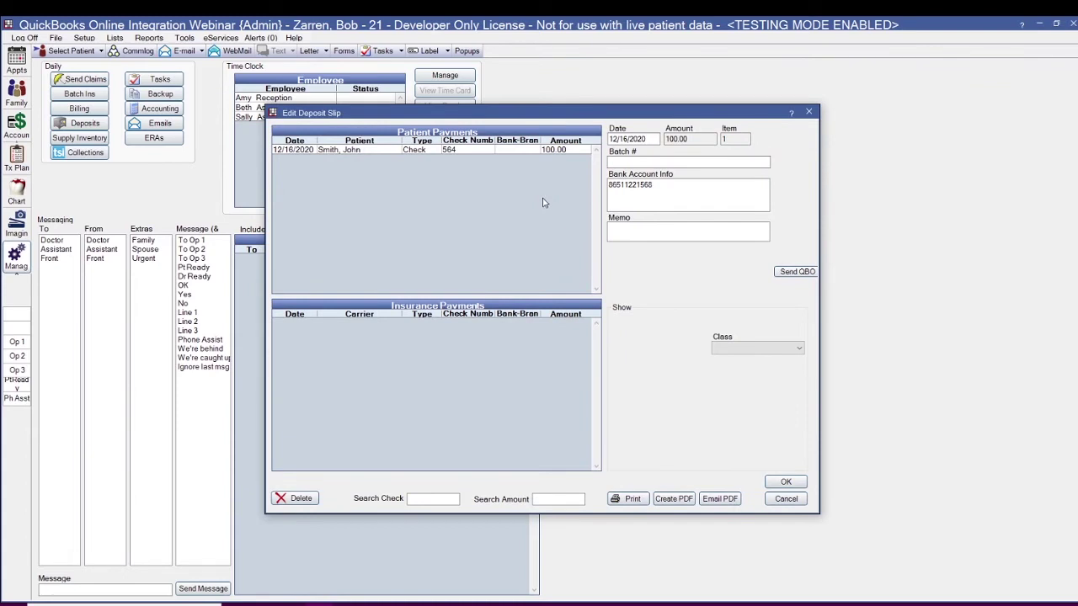
left_click(799, 352)
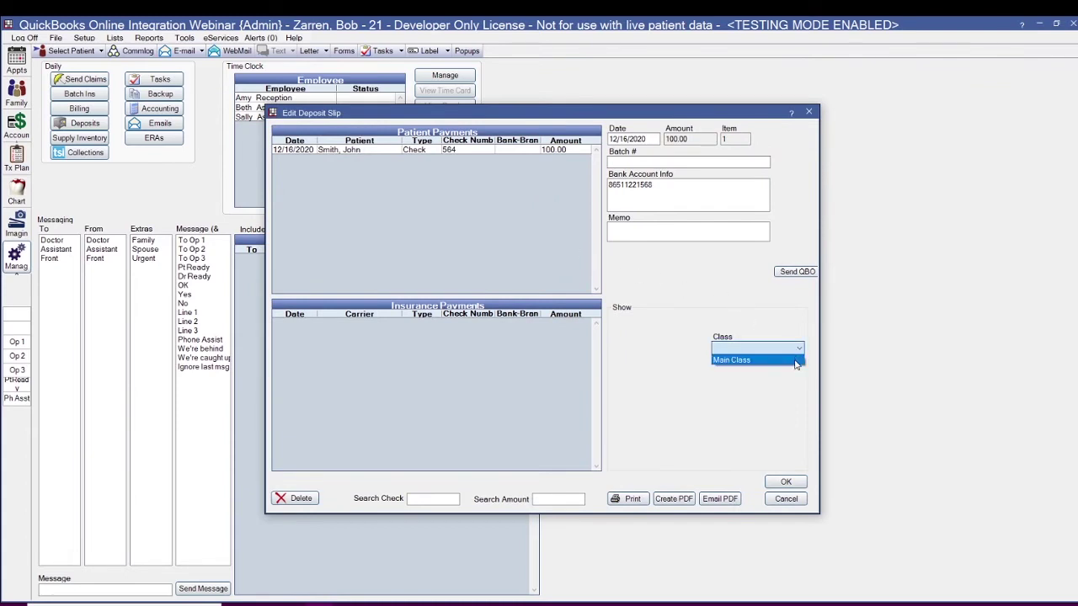
left_click(796, 360)
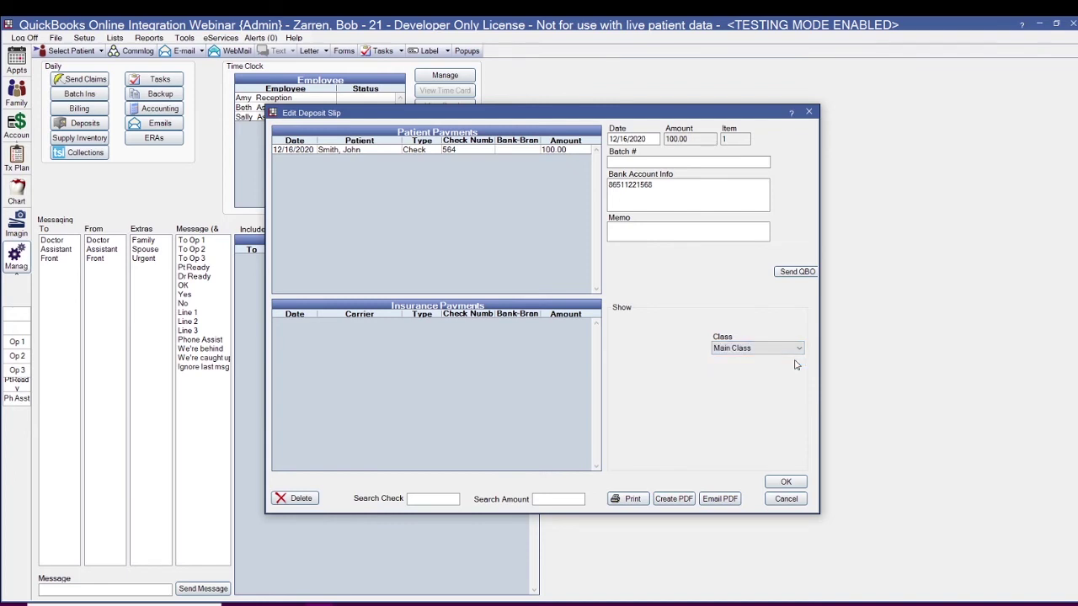
left_click(789, 274)
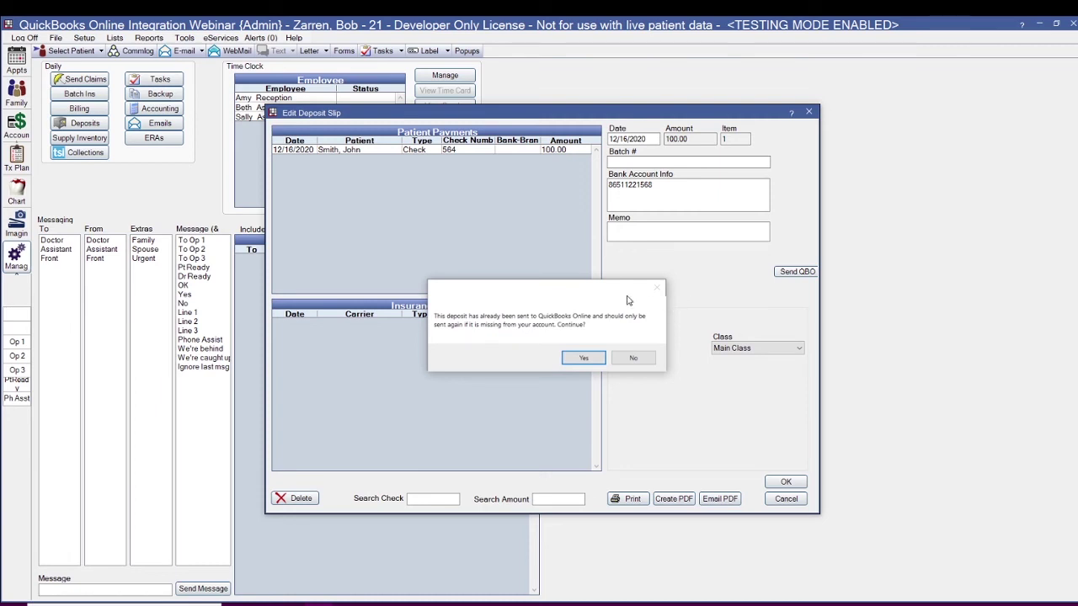
left_click(581, 360)
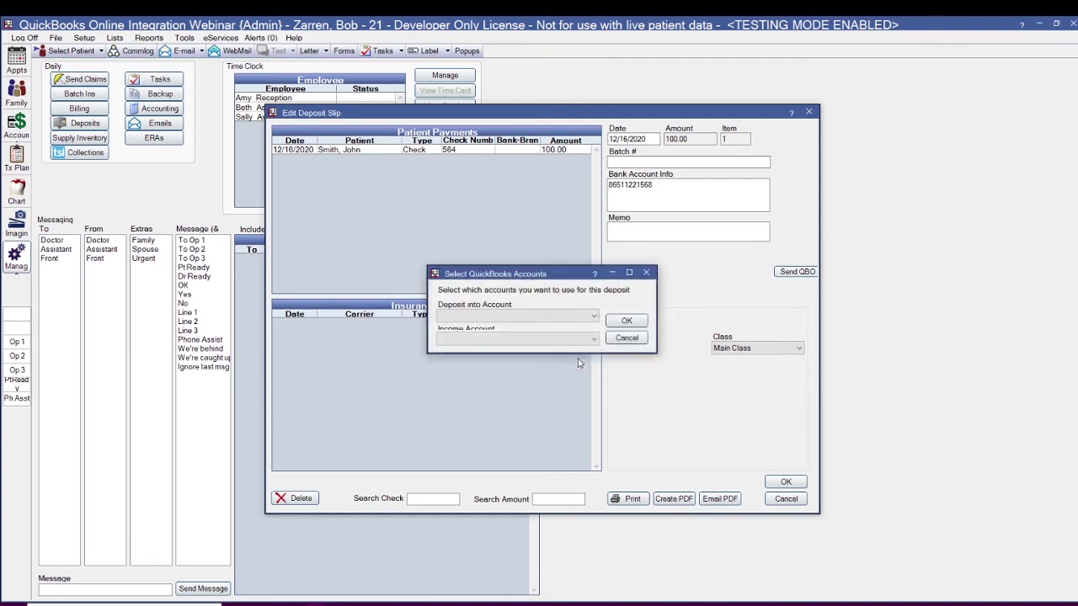
Send the 100.00 deposit into Savings with Billable Expense Income, then close the slip
left_click(593, 317)
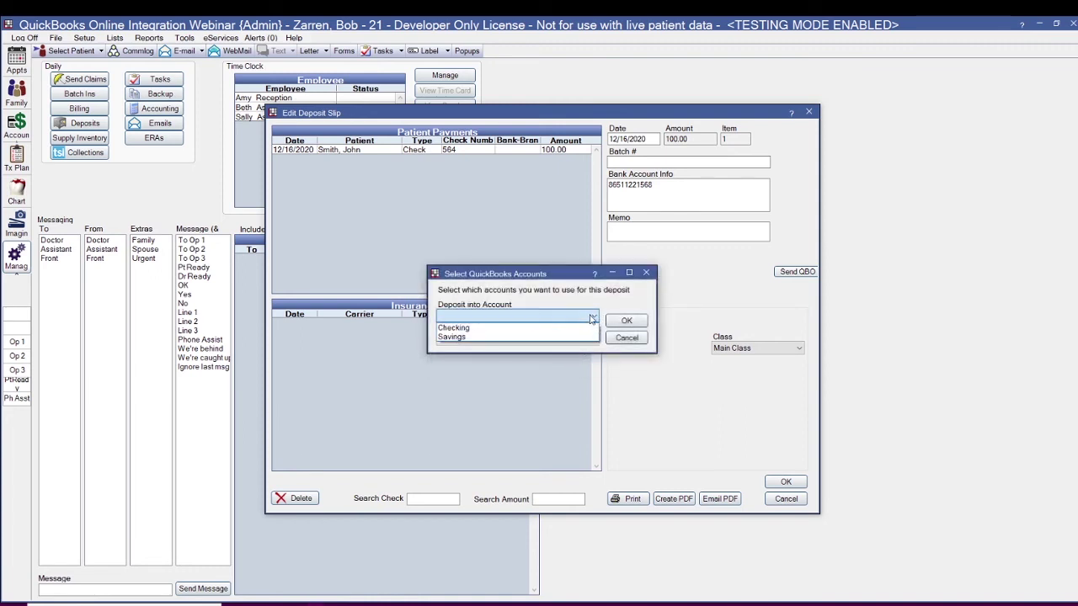
left_click(576, 338)
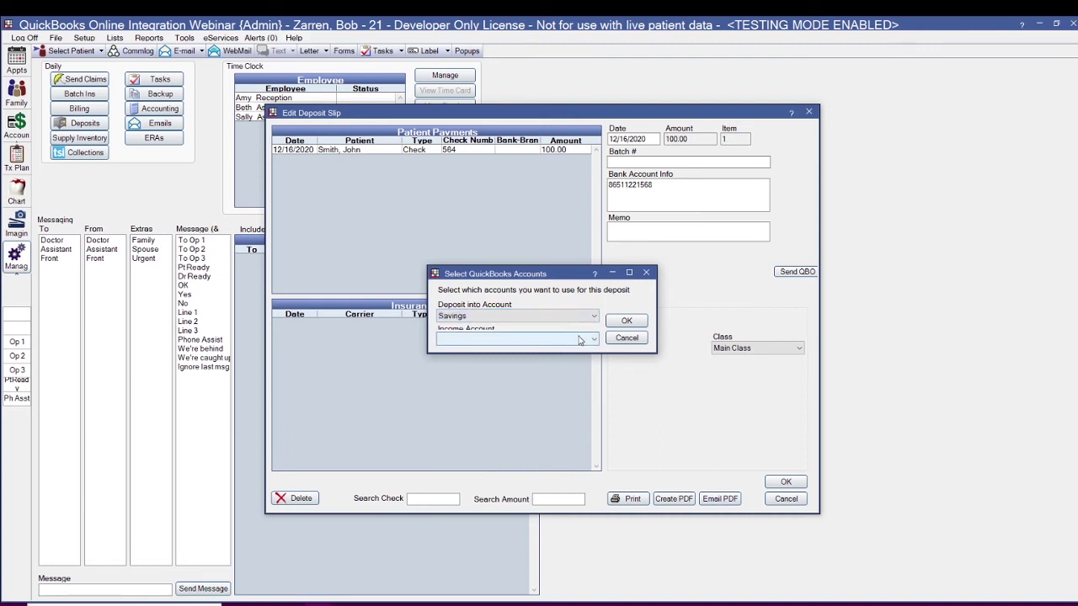
left_click(581, 339)
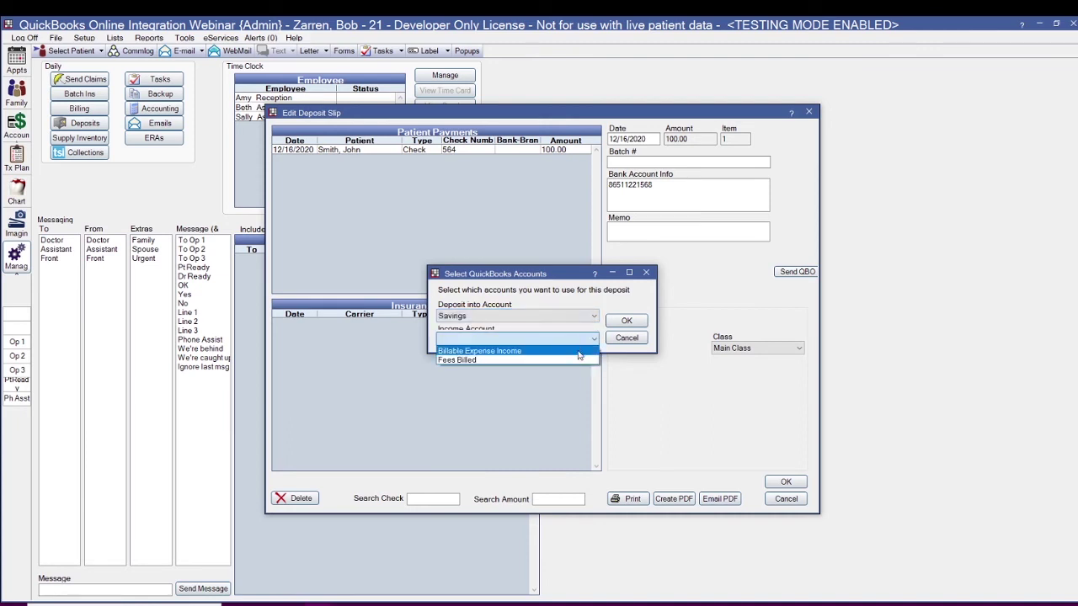
left_click(578, 352)
left_click(625, 322)
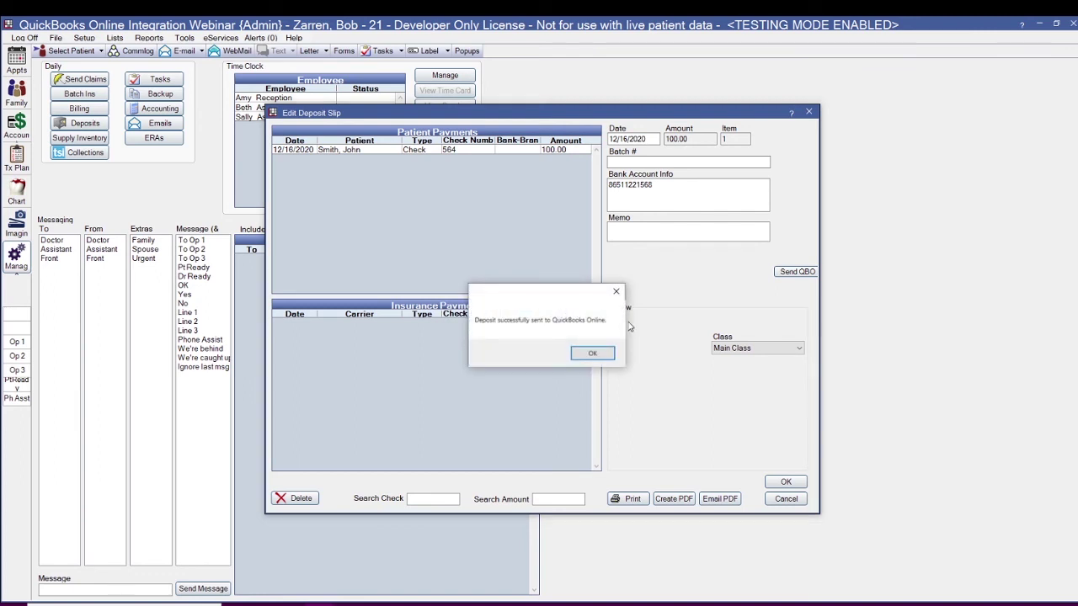
left_click(595, 355)
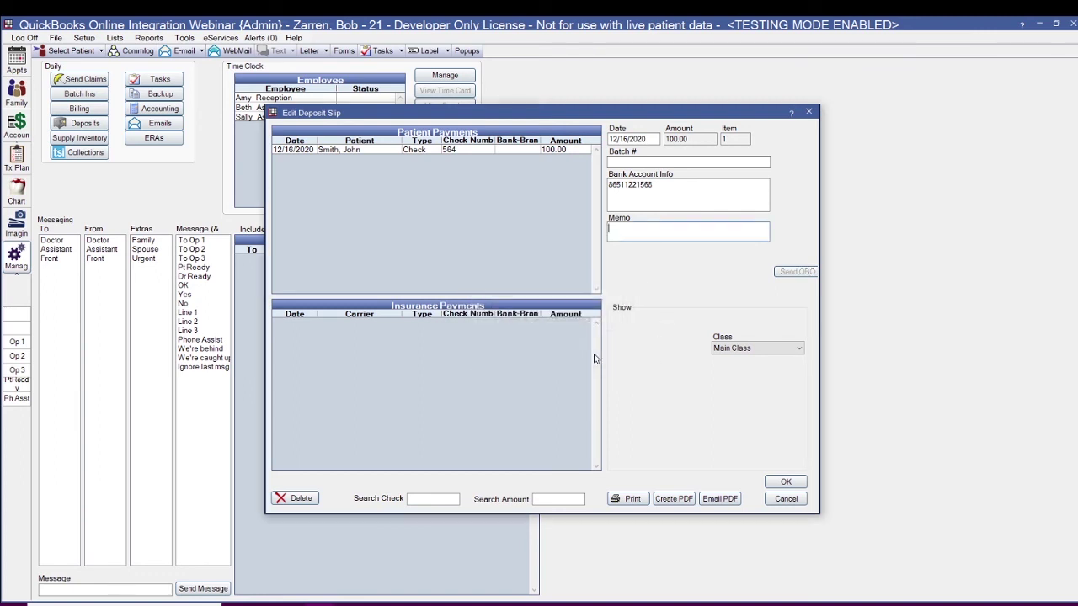
left_click(786, 482)
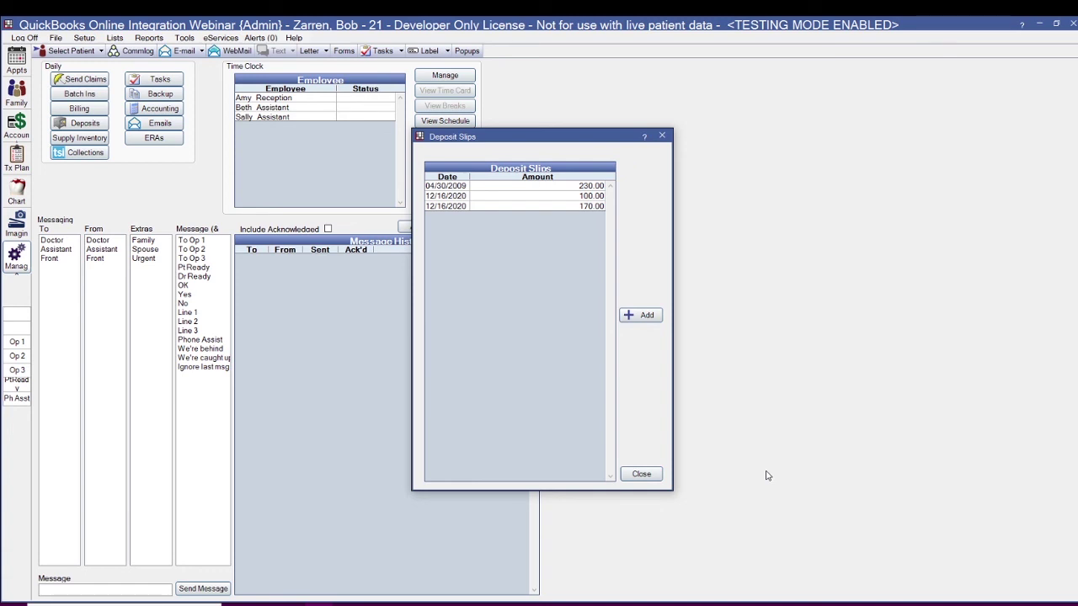
Close Deposit Slips, open Accounting's Chart of Accounts, and bring up its Setup choices
left_click(640, 474)
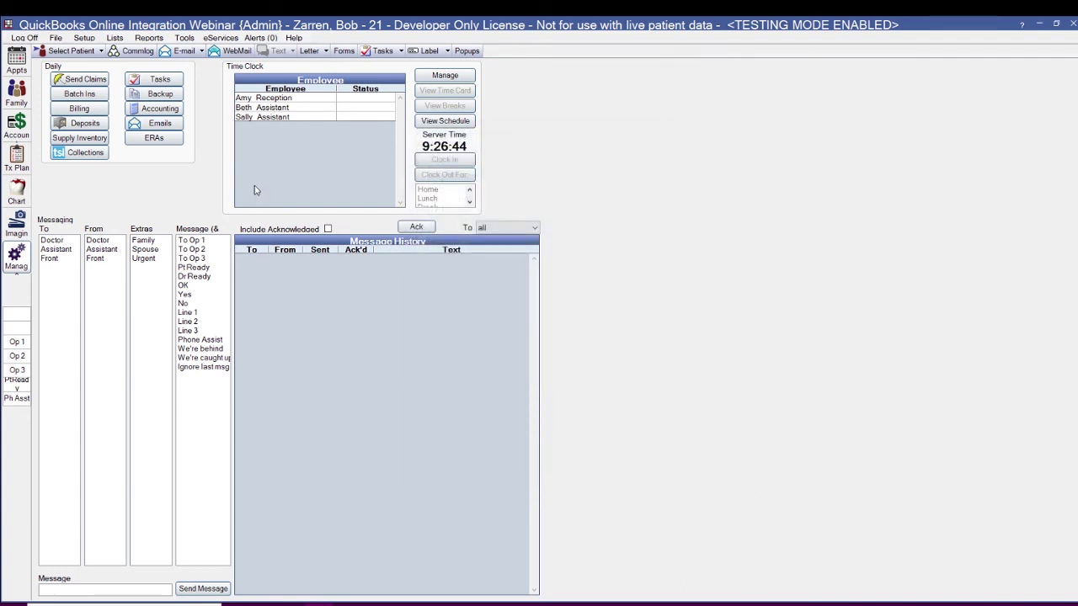
left_click(177, 112)
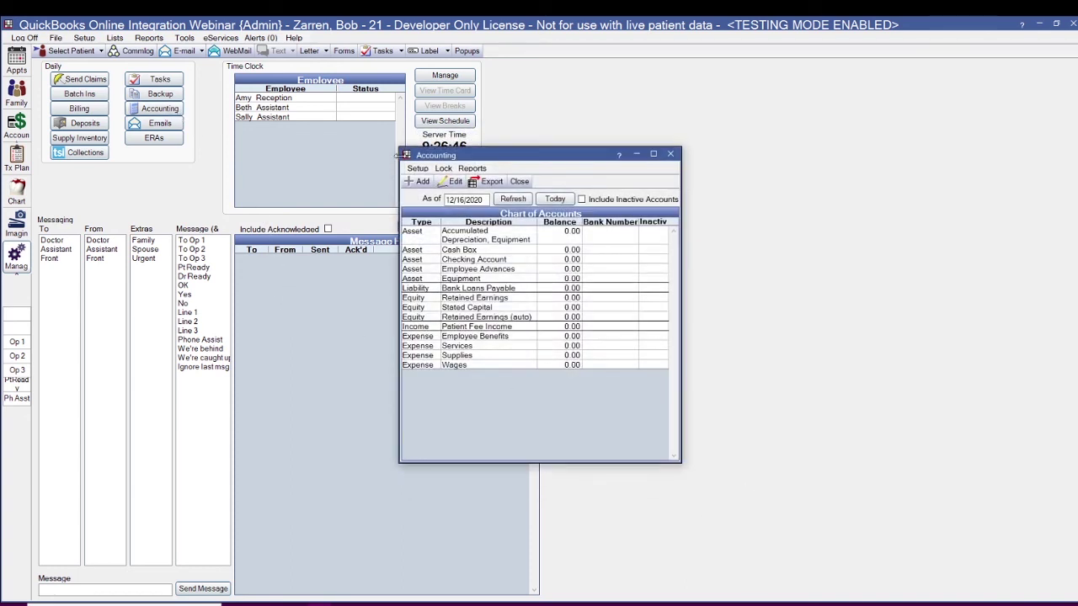
left_click(417, 169)
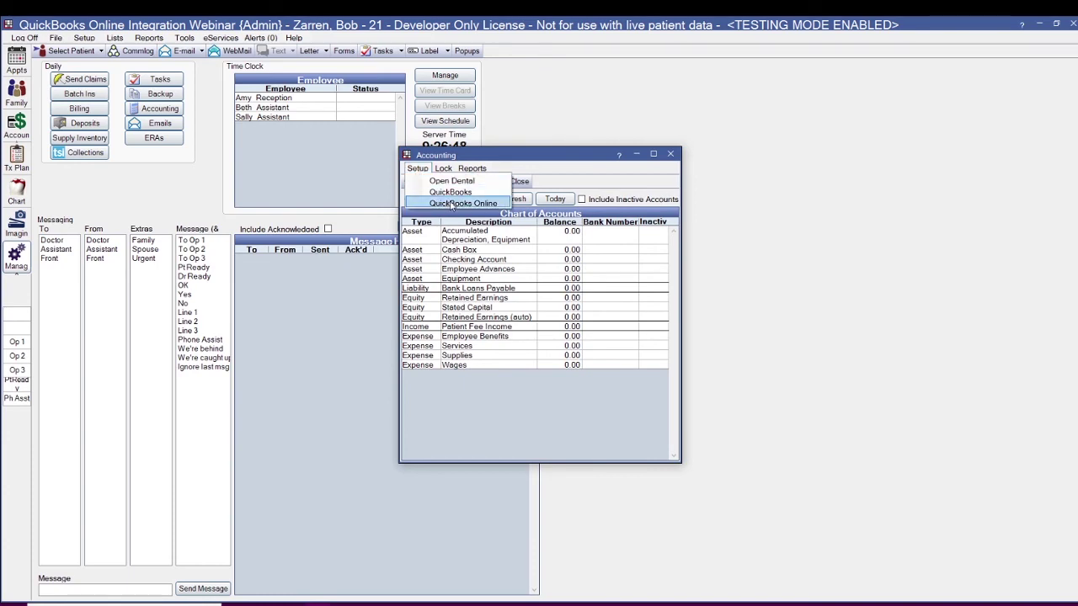